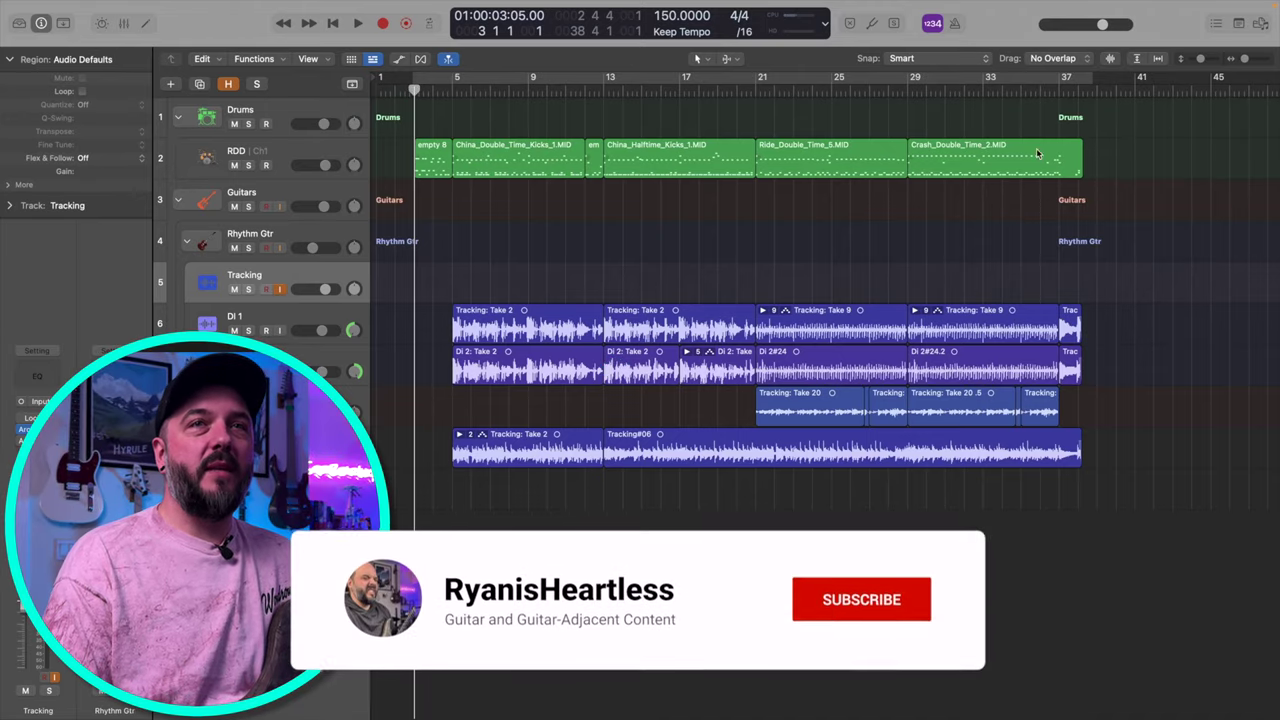
Step: In the All Files browser, go to Loops > 170 > Djent_Master_Kit and select 1 - China_Double_Time_1.mp3
{"action": "left_click", "coordinate": [1260, 24]}
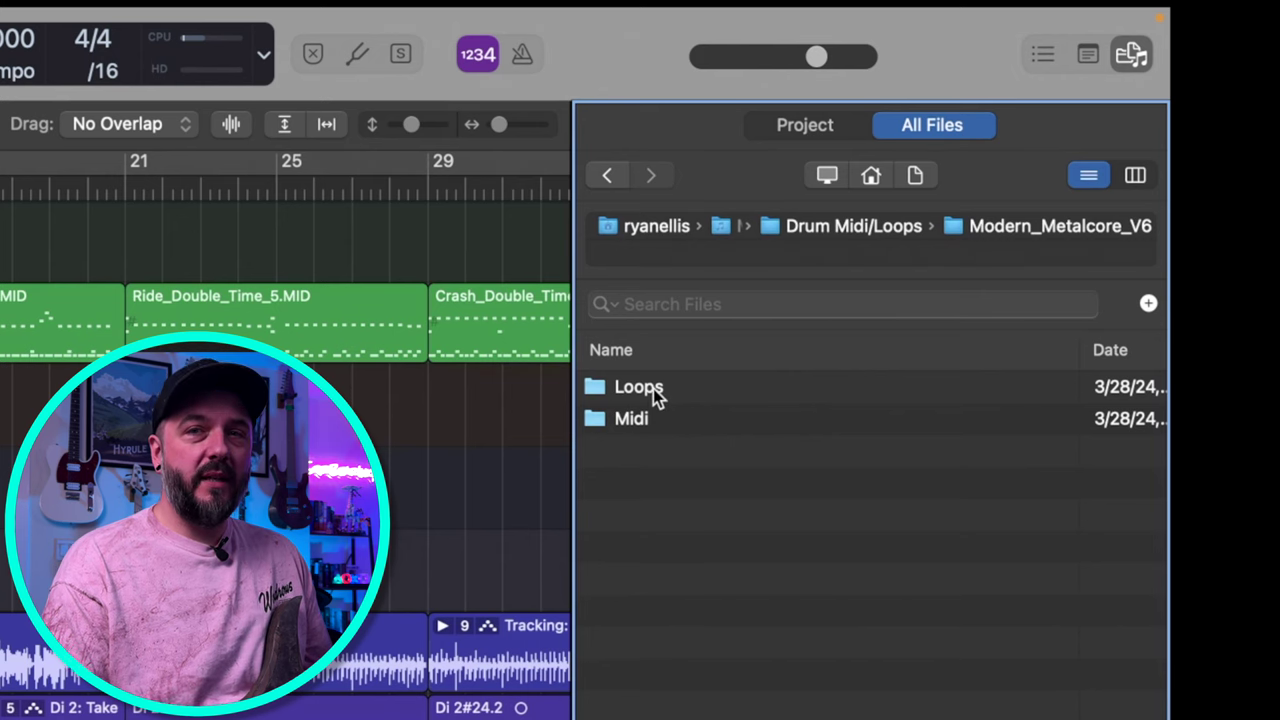
{"action": "left_click", "coordinate": [657, 396]}
{"action": "double_click", "coordinate": [657, 396]}
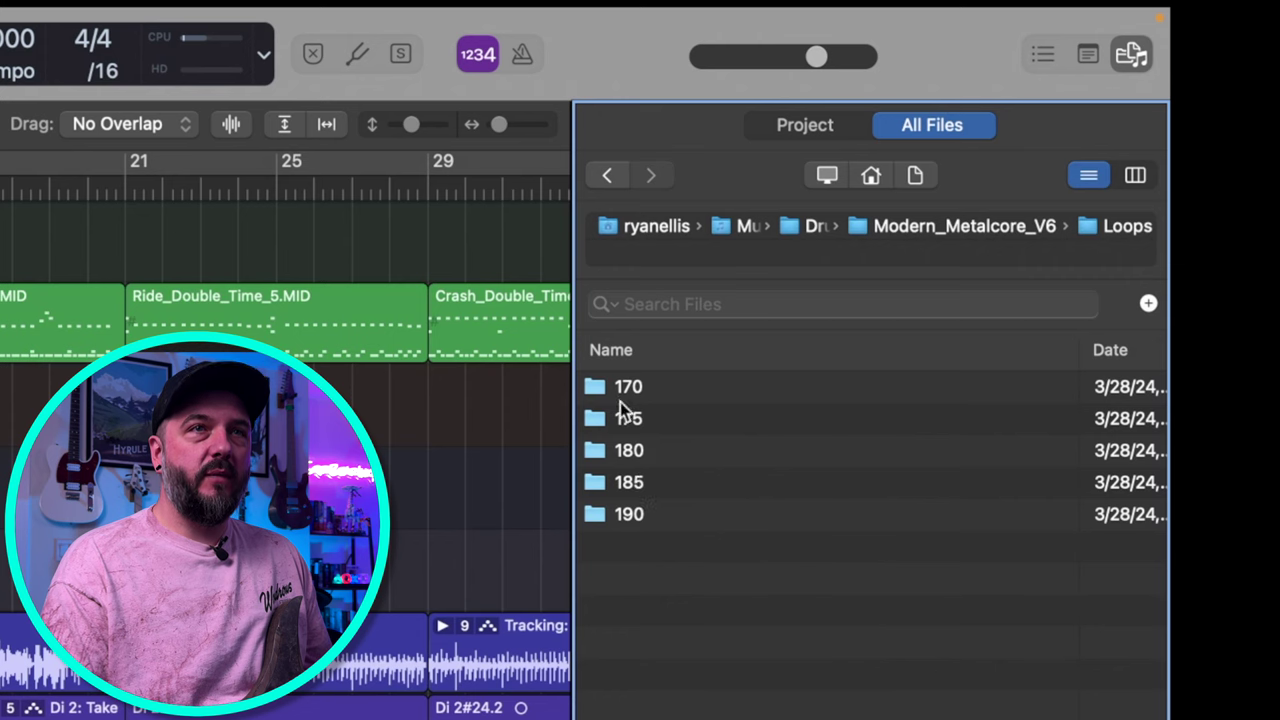
{"action": "double_click", "coordinate": [632, 387]}
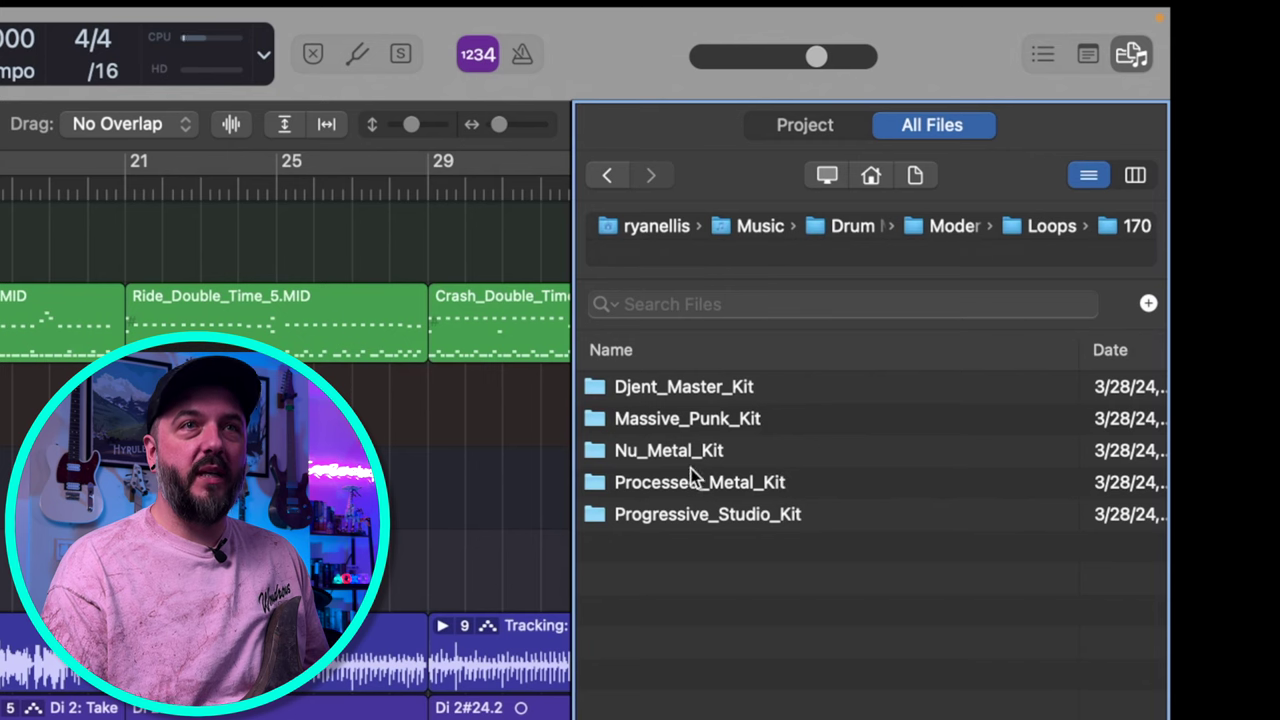
{"action": "double_click", "coordinate": [697, 397]}
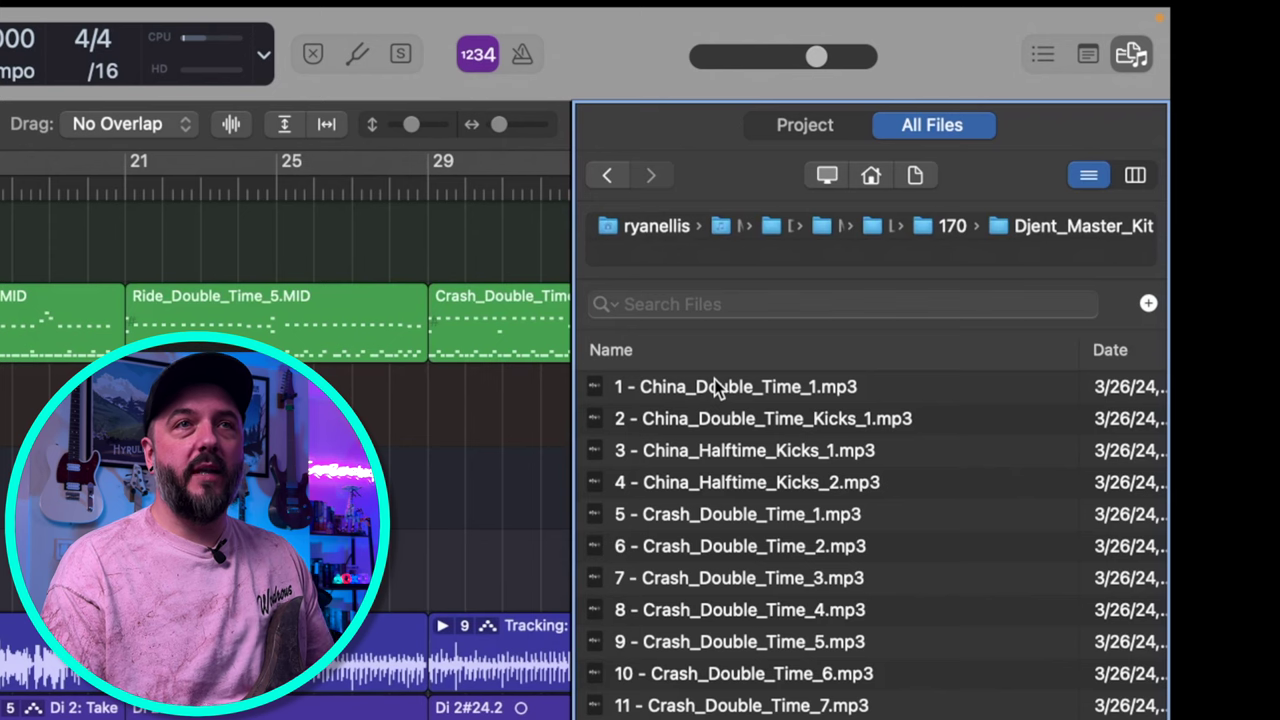
{"action": "left_click", "coordinate": [714, 384]}
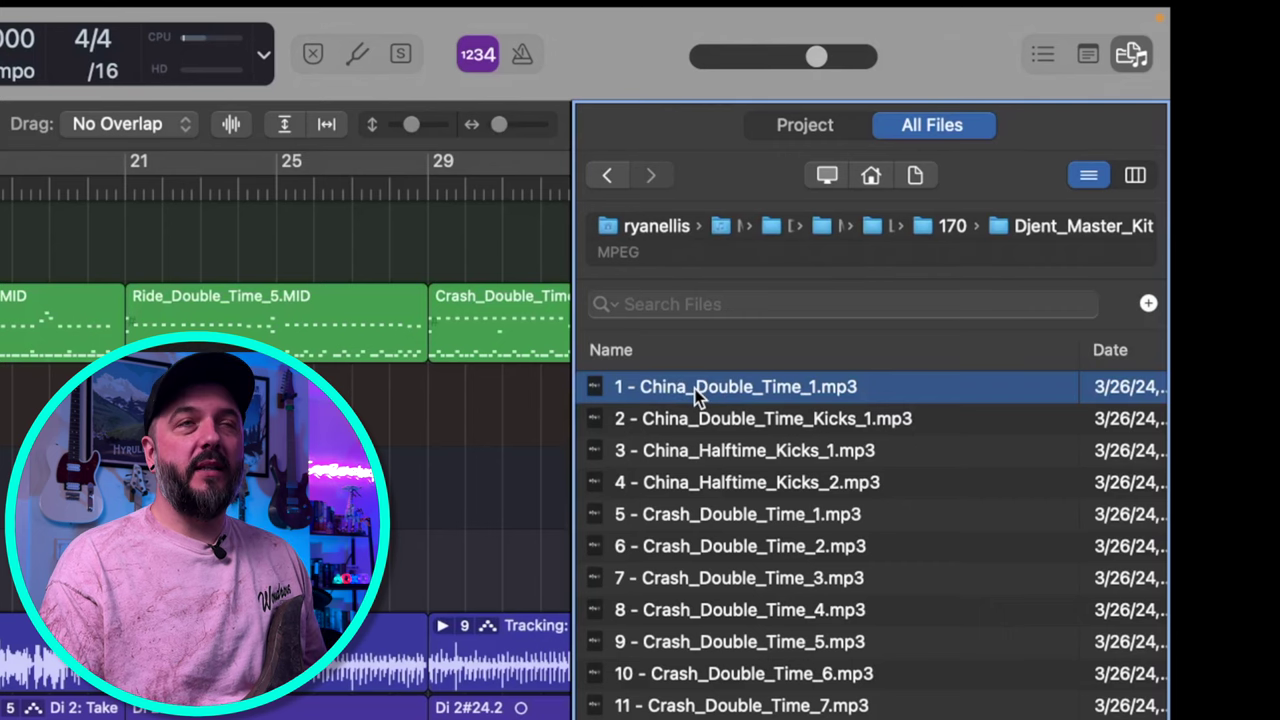
Step: Navigate the browser back to Midi > China_Double_Time_1 to show its MIDI versions
{"action": "left_click", "coordinate": [604, 177]}
{"action": "left_click", "coordinate": [604, 177]}
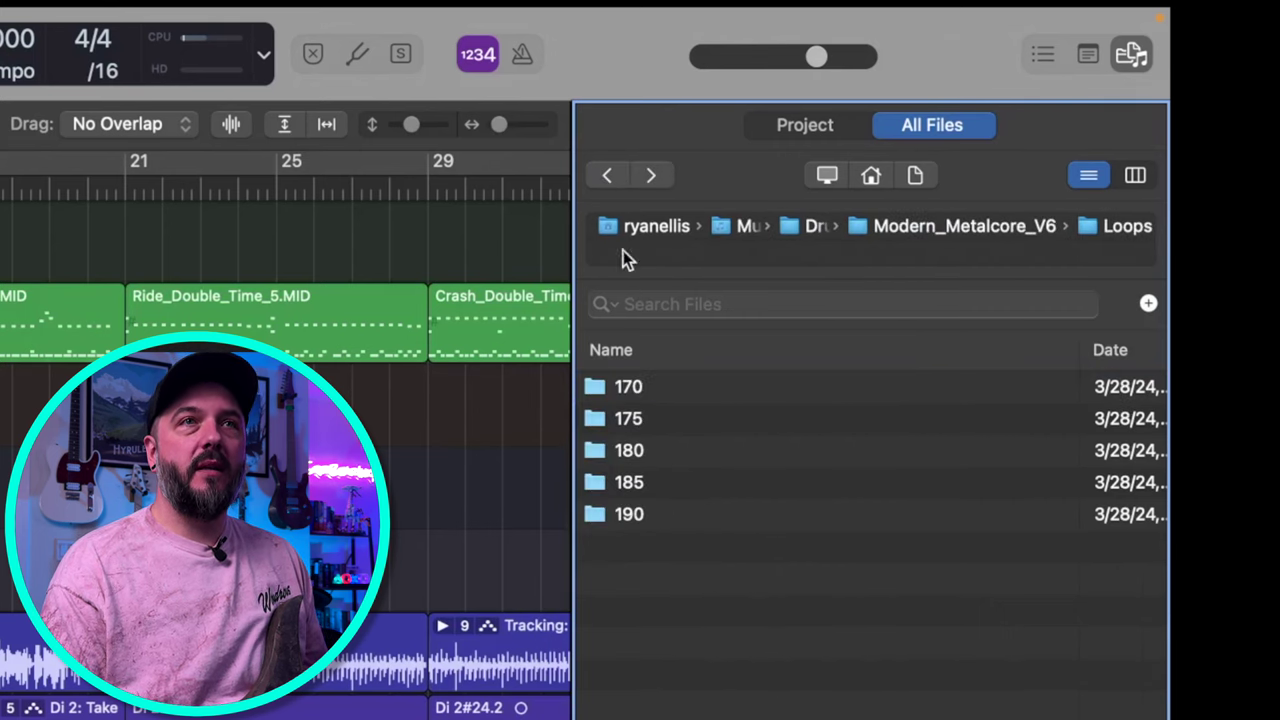
{"action": "left_click", "coordinate": [605, 180]}
{"action": "double_click", "coordinate": [651, 422]}
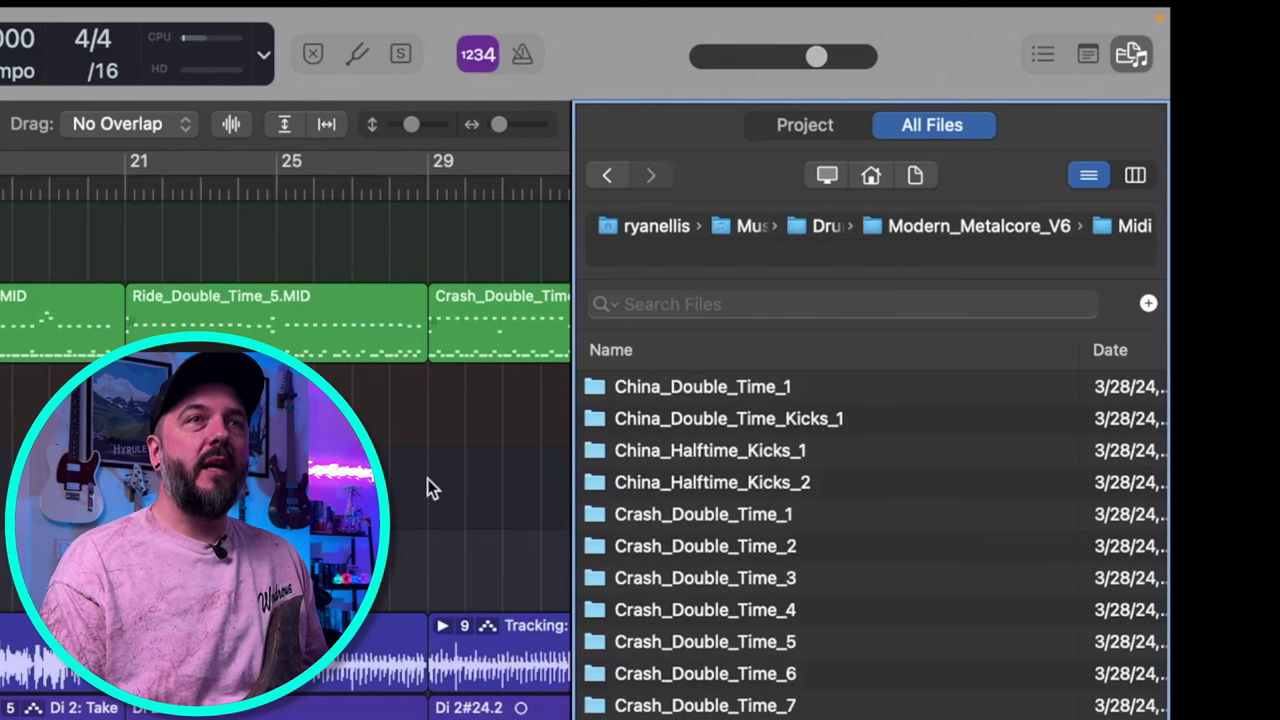
{"action": "scroll", "coordinate": [397, 500], "scroll_direction": "right", "scroll_amount": 10}
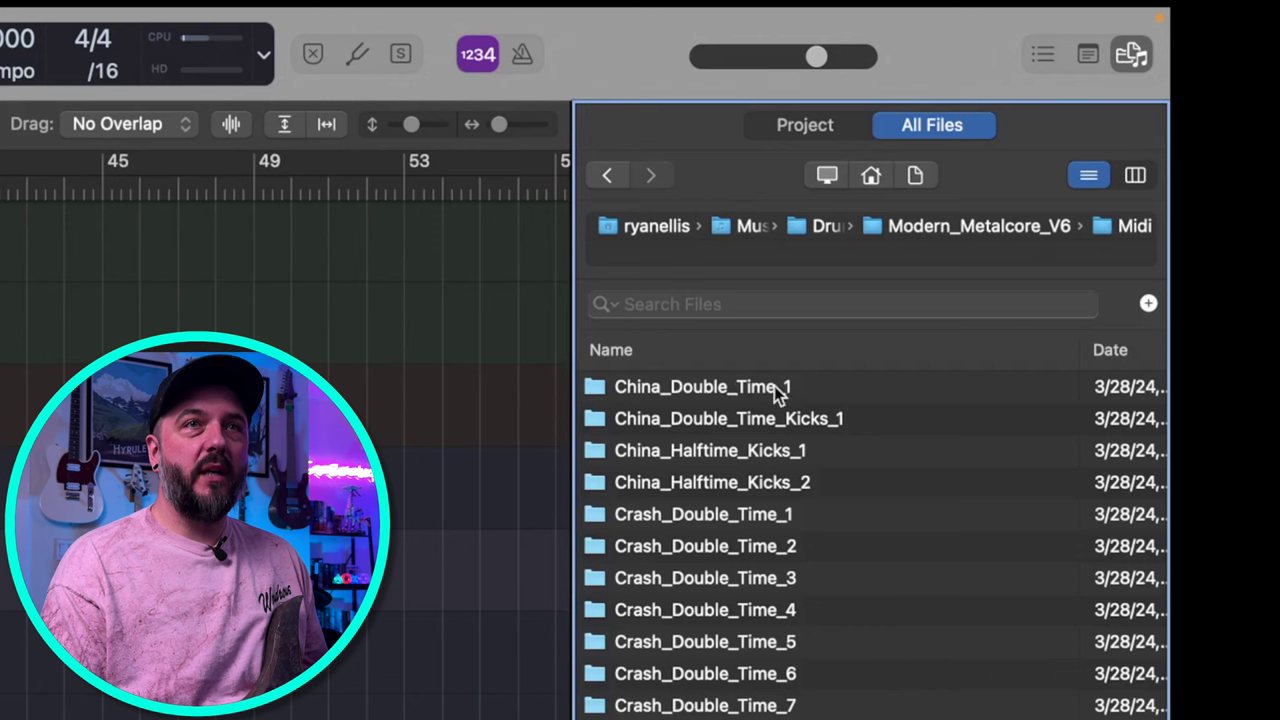
{"action": "double_click", "coordinate": [737, 388]}
Step: Place China_Double_Time_1_Superior_Drummer.MID on the RDD track at bar 45 and audition it
{"action": "left_click", "coordinate": [737, 386]}
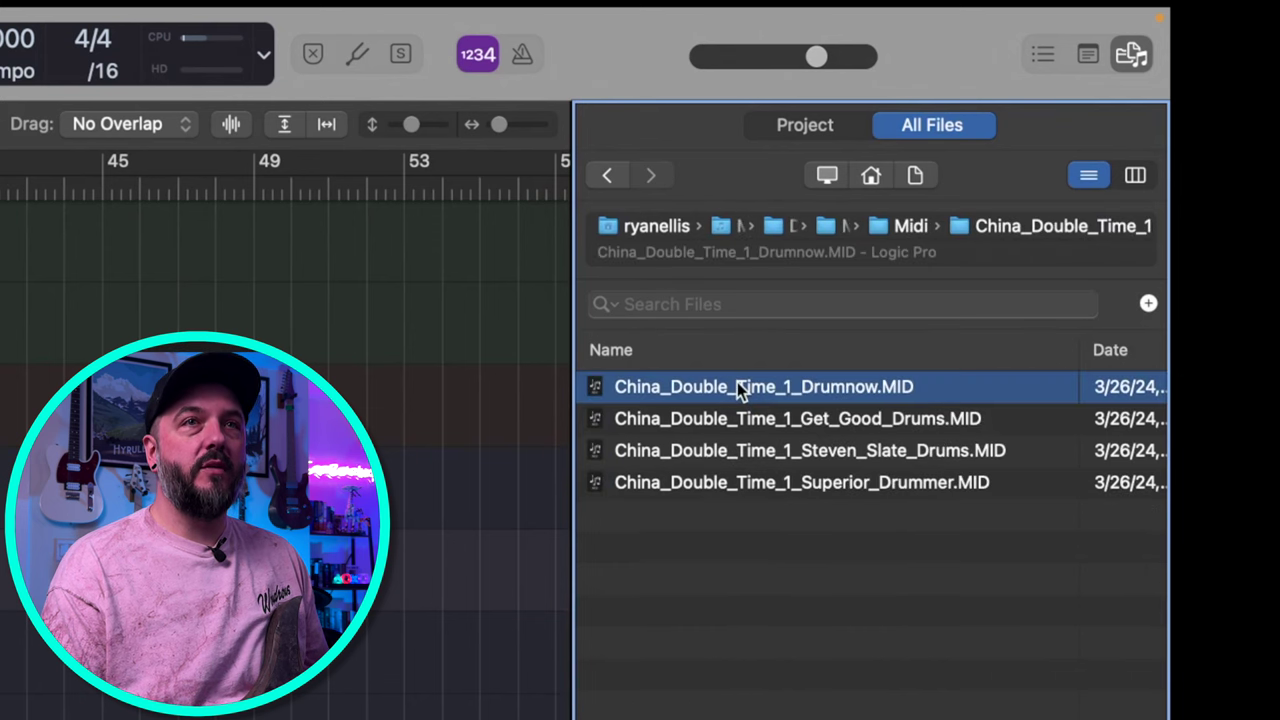
{"action": "left_click", "coordinate": [745, 488]}
{"action": "left_click_drag", "start_coordinate": [748, 486], "coordinate": [119, 337]}
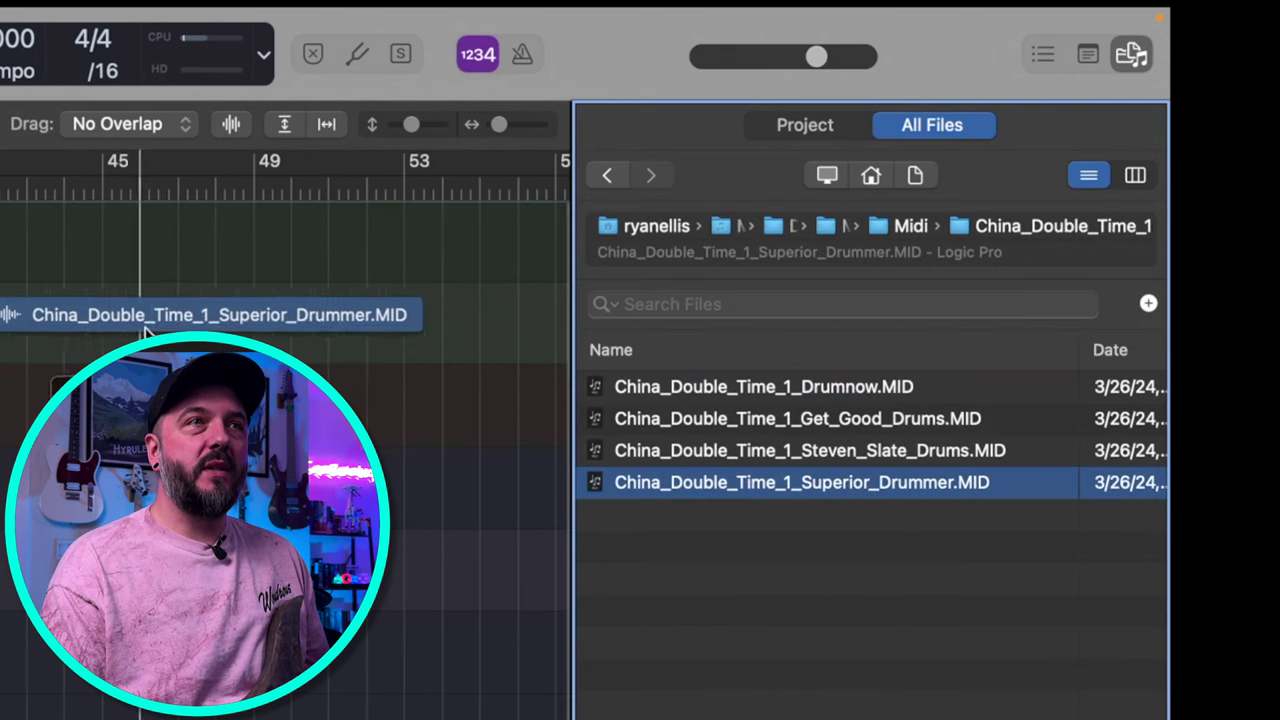
{"action": "left_click_drag", "start_coordinate": [190, 316], "coordinate": [188, 315]}
{"action": "double_click", "coordinate": [725, 89]}
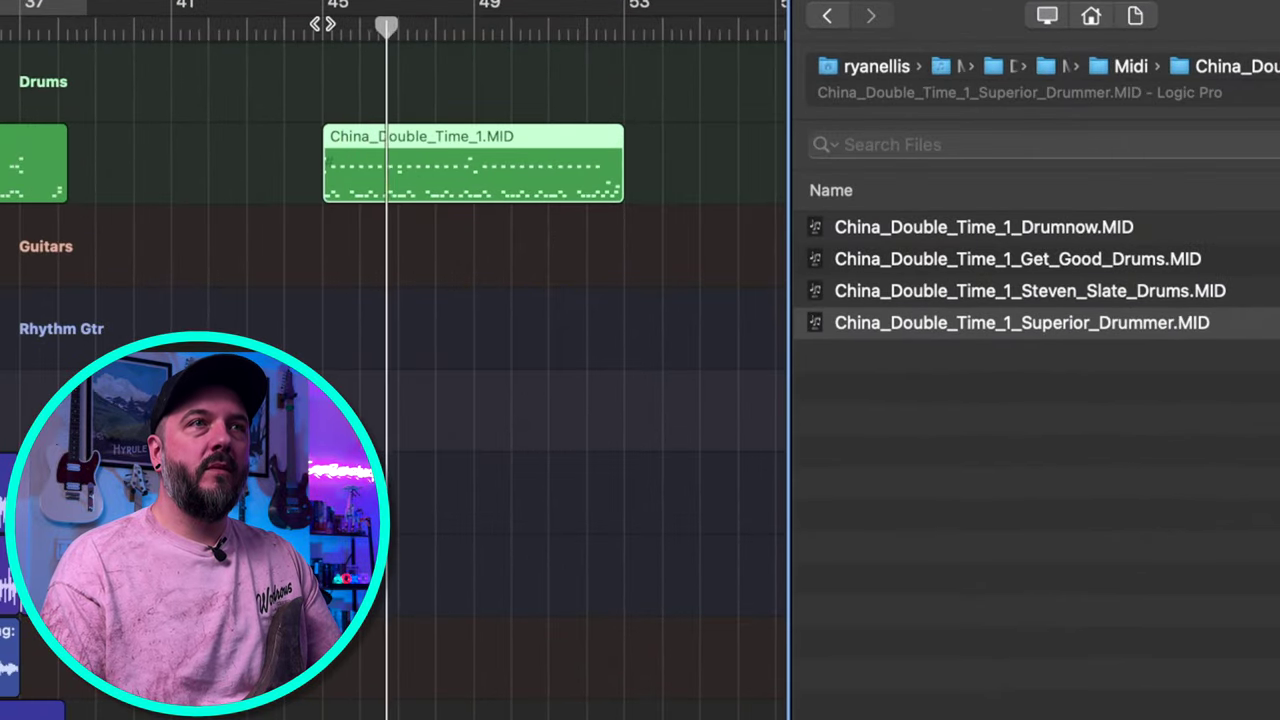
{"action": "key", "text": "space"}
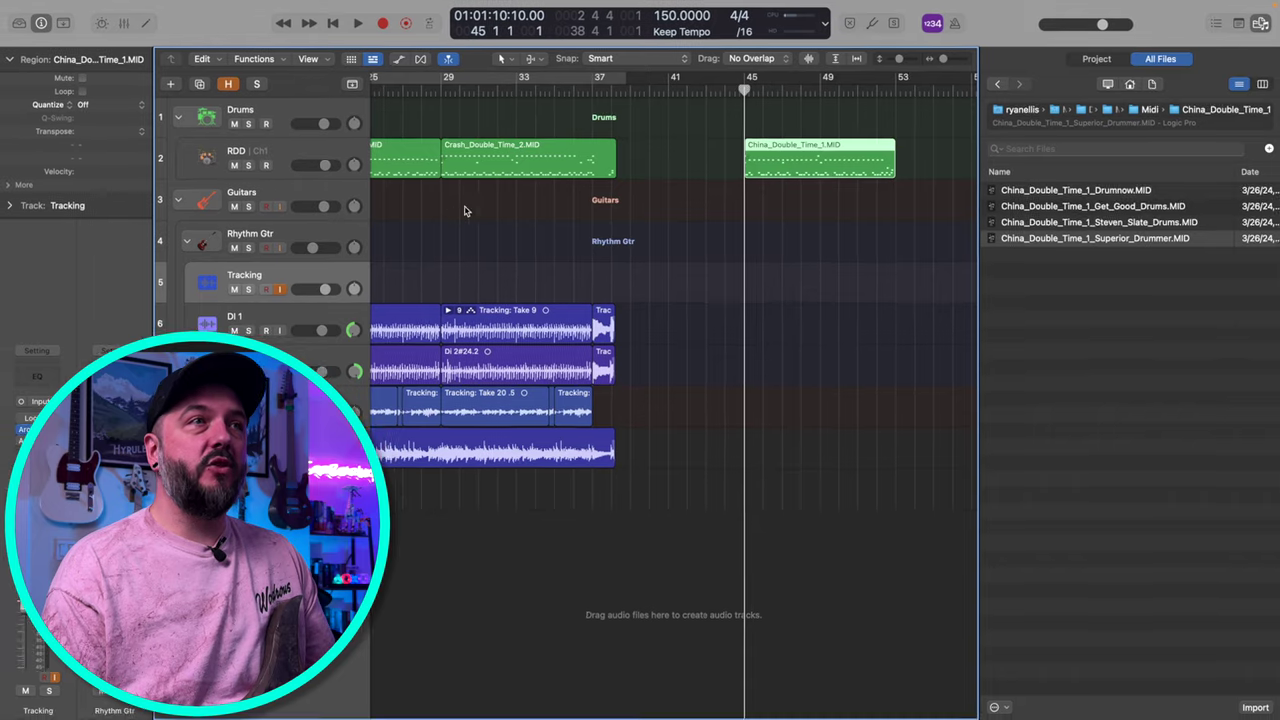
{"action": "scroll", "coordinate": [464, 210], "scroll_direction": "left", "scroll_amount": 10}
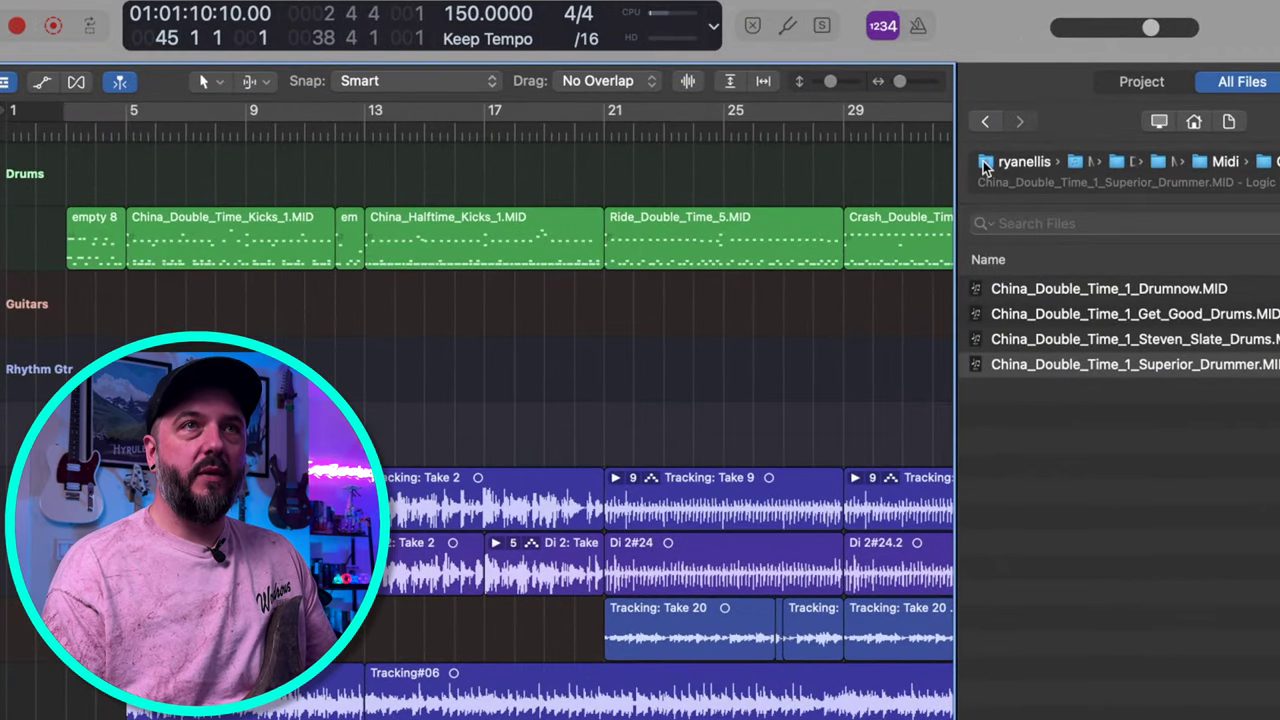
Step: Return the browser to the Midi folder list and bring up the mixer with X
{"action": "left_click", "coordinate": [986, 122]}
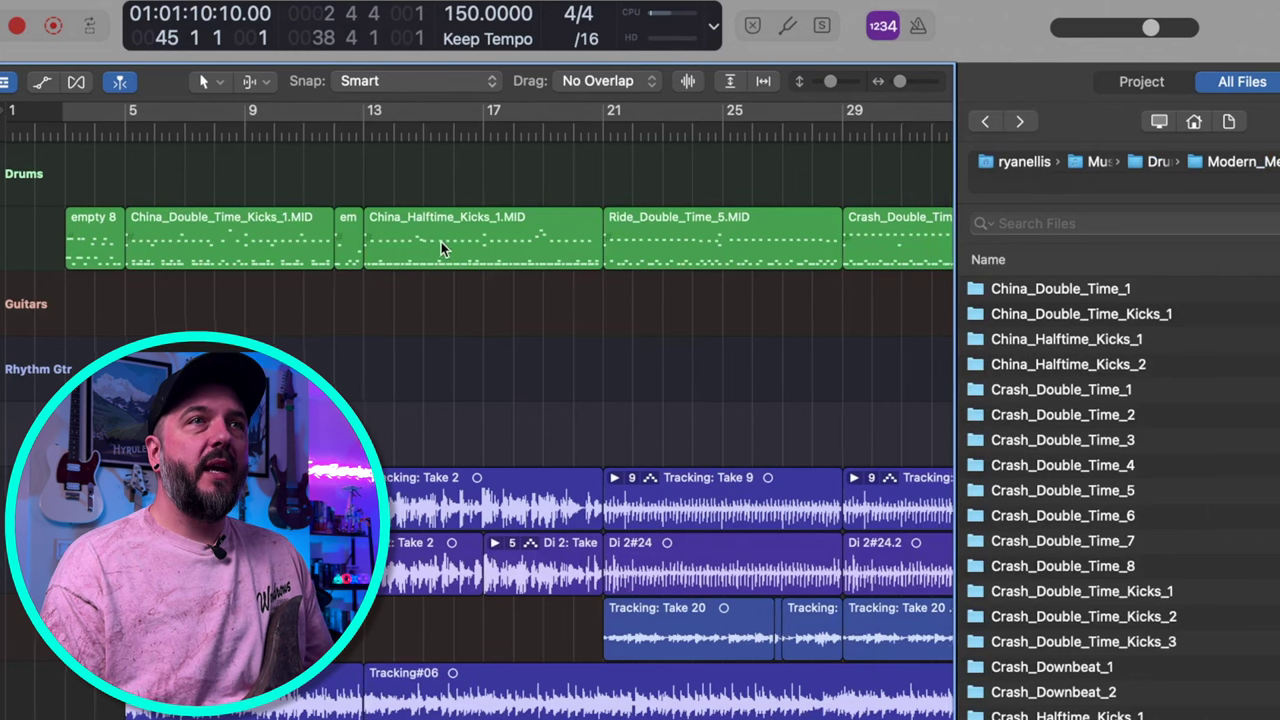
{"action": "scroll", "coordinate": [441, 242], "scroll_direction": "right", "scroll_amount": 2}
{"action": "scroll", "coordinate": [441, 242], "scroll_direction": "right", "scroll_amount": 5}
{"action": "scroll", "coordinate": [441, 242], "scroll_direction": "left", "scroll_amount": 6}
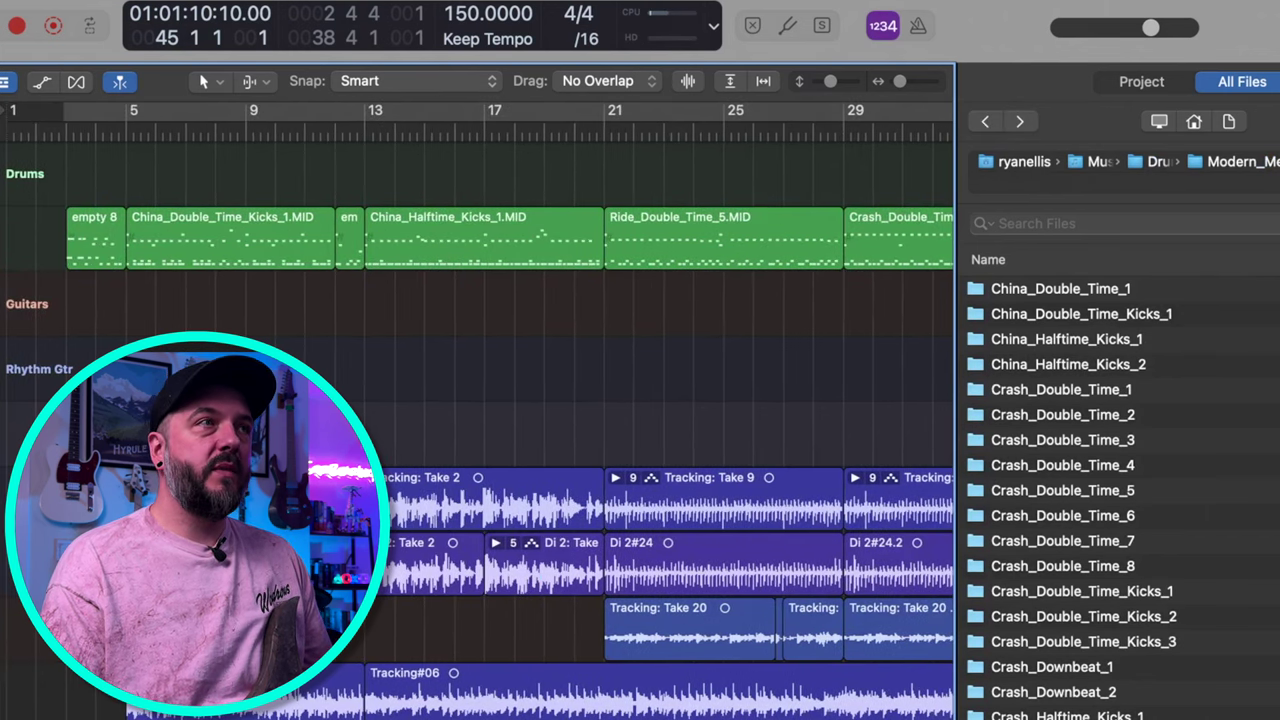
{"action": "key", "text": "x"}
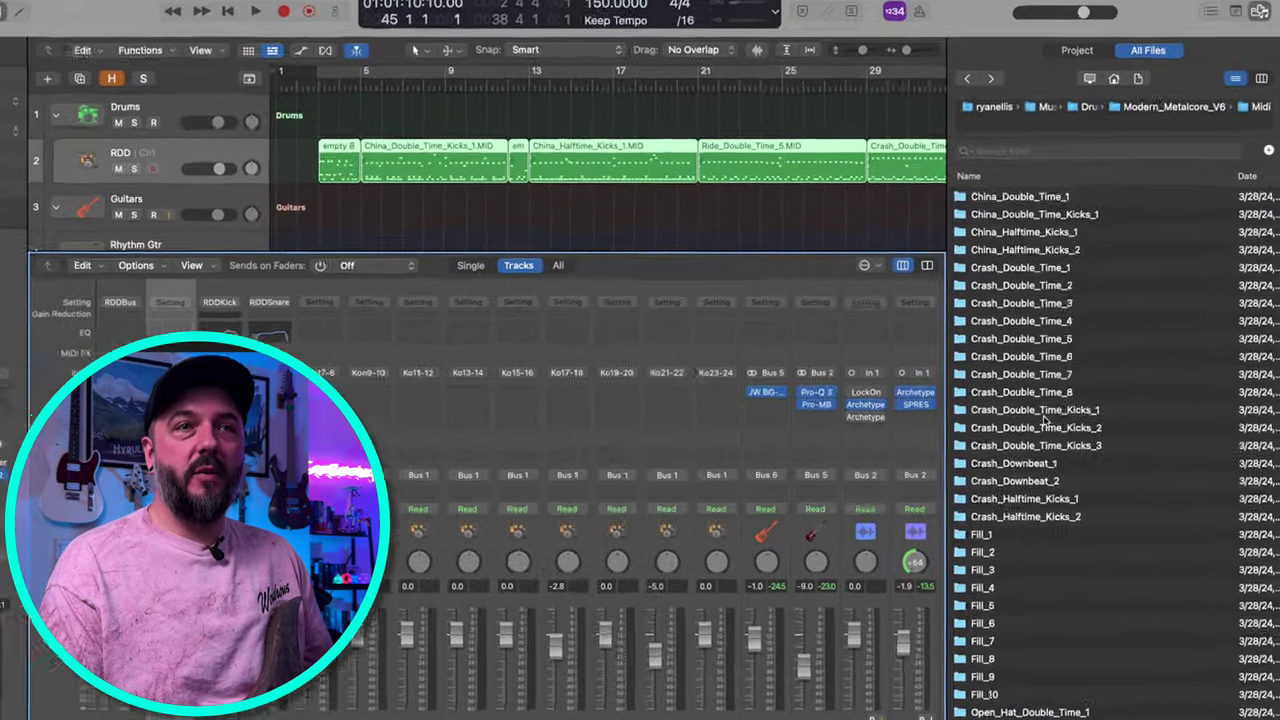
Step: Open the Fill_1 folder to list its Drumnow, Get_Good_Drums, Steven_Slate_Drums and Superior_Drummer files
{"action": "scroll", "coordinate": [1067, 390], "scroll_direction": "down", "scroll_amount": 5}
{"action": "scroll", "coordinate": [951, 540], "scroll_direction": "down", "scroll_amount": 2}
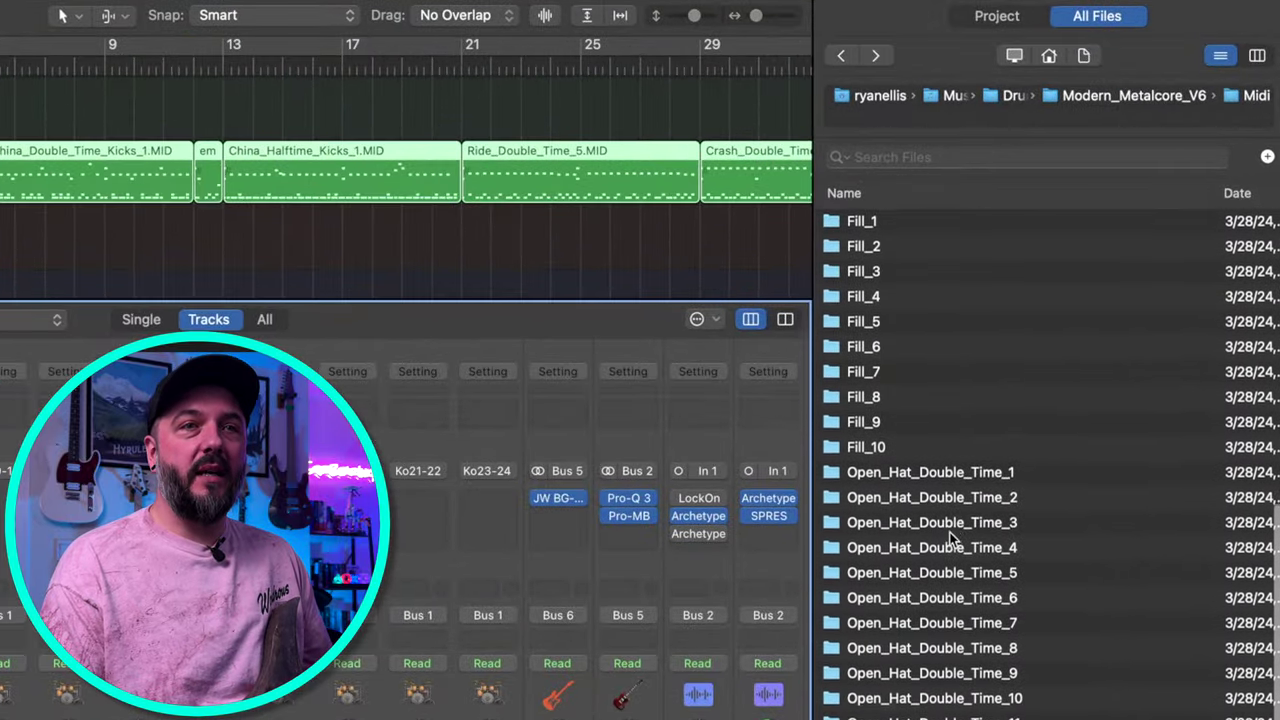
{"action": "scroll", "coordinate": [950, 540], "scroll_direction": "up", "scroll_amount": 5}
{"action": "scroll", "coordinate": [950, 540], "scroll_direction": "up", "scroll_amount": 3}
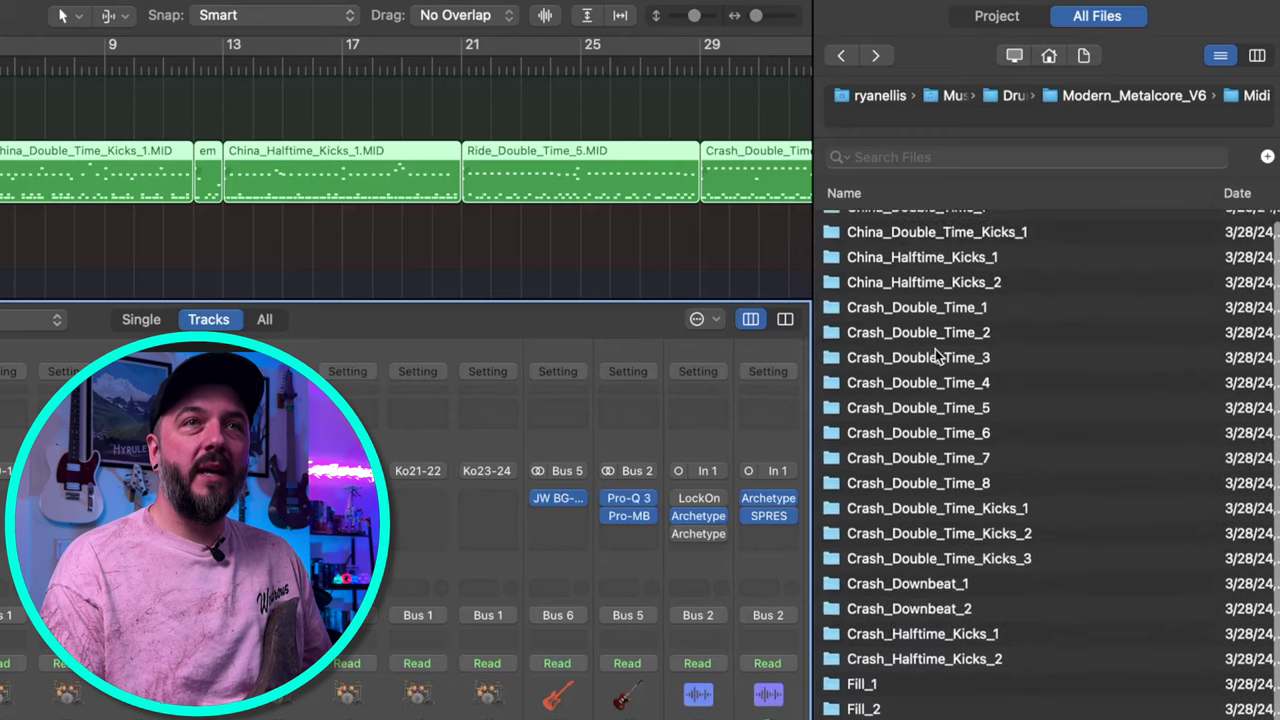
{"action": "double_click", "coordinate": [865, 704]}
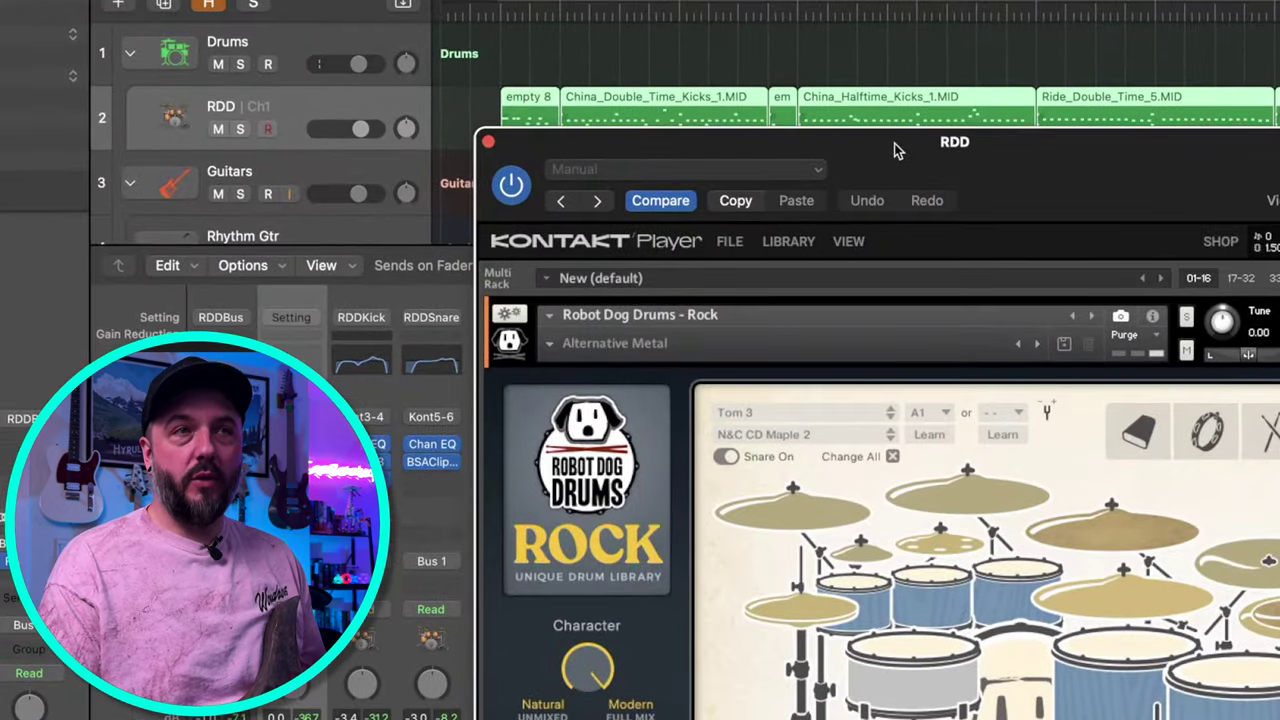
Step: Verify the RDD Kontakt MIDI Note Mapping Preset is 'Super' Drummer, then close the plugin window
{"action": "left_click_drag", "start_coordinate": [895, 150], "coordinate": [770, 0]}
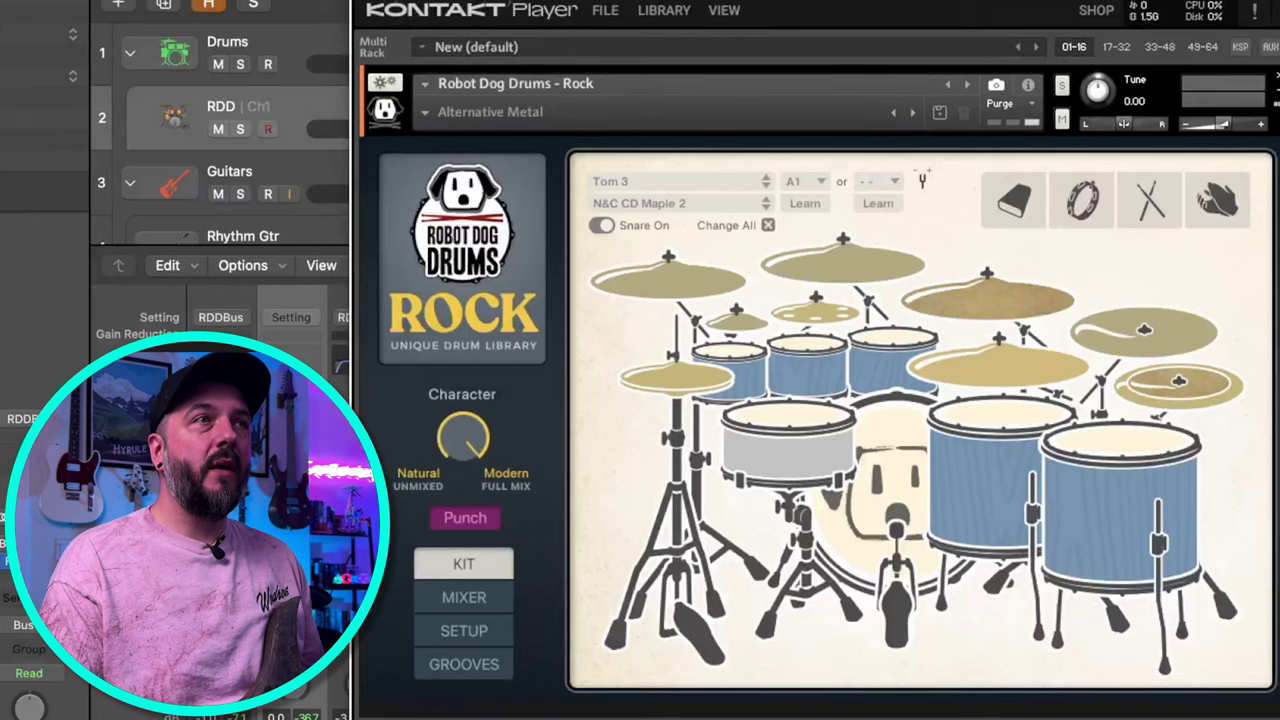
{"action": "left_click", "coordinate": [467, 639]}
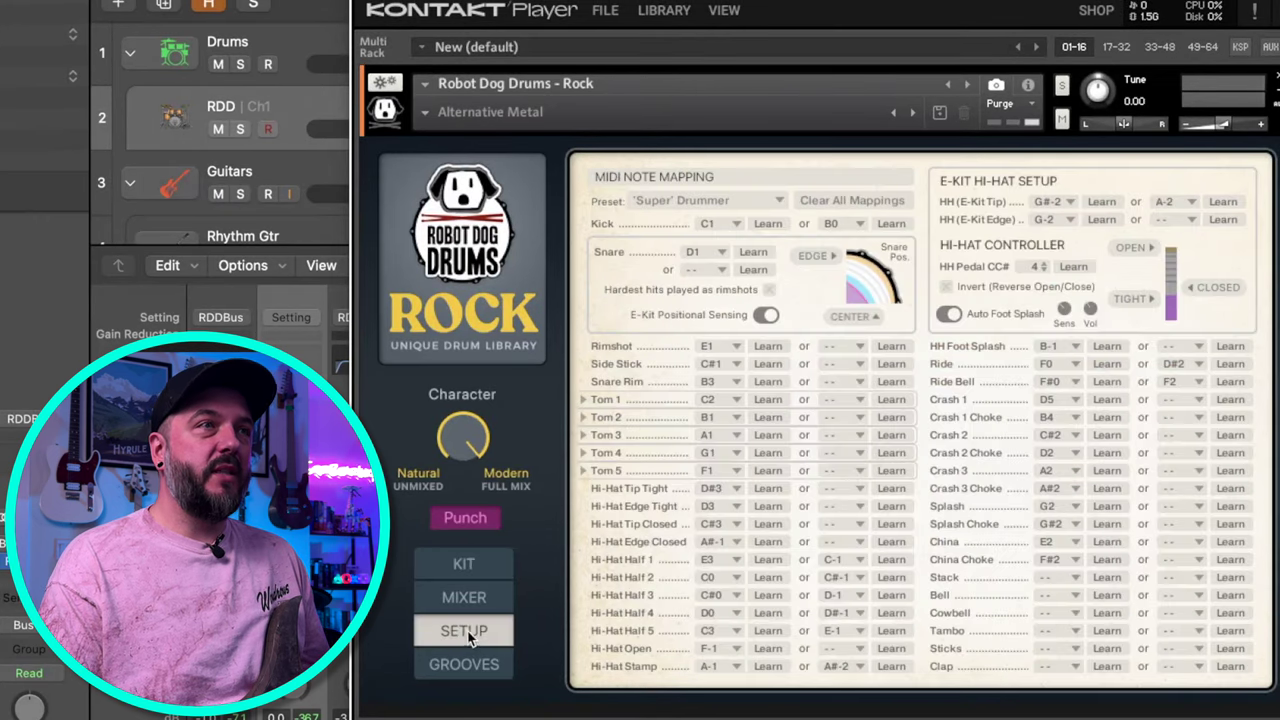
{"action": "left_click", "coordinate": [775, 203]}
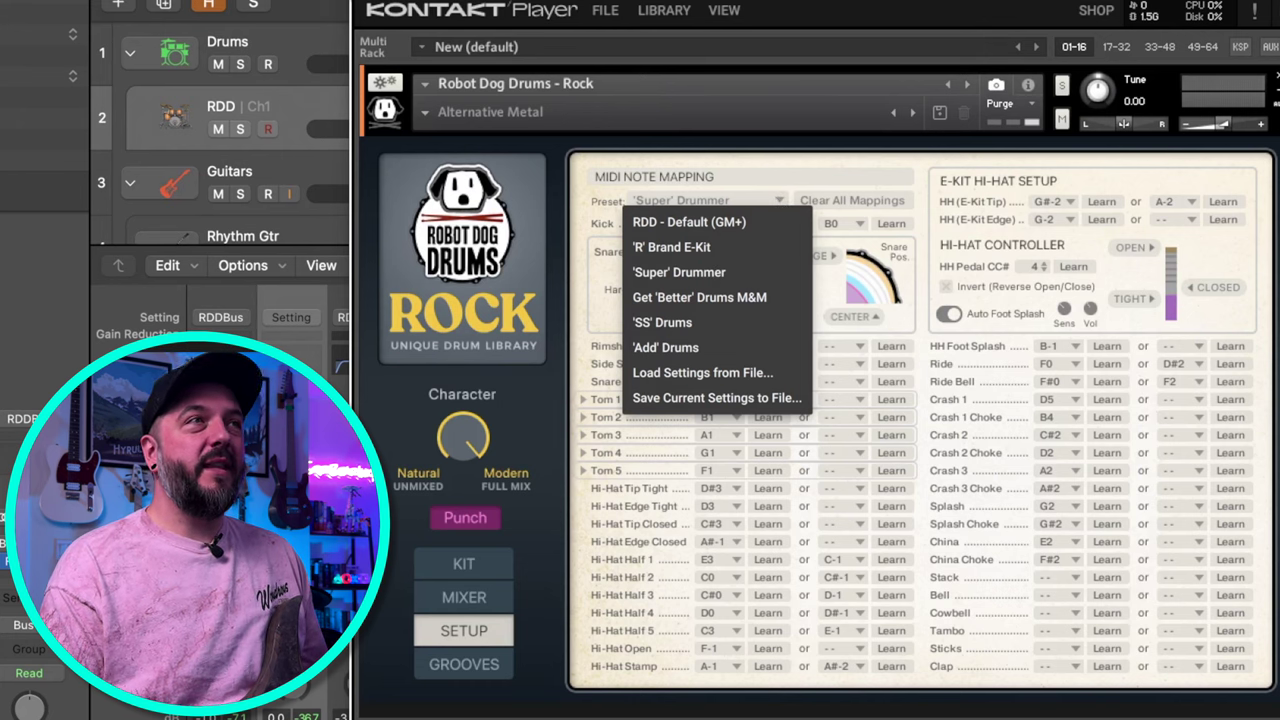
{"action": "key", "text": "super+w"}
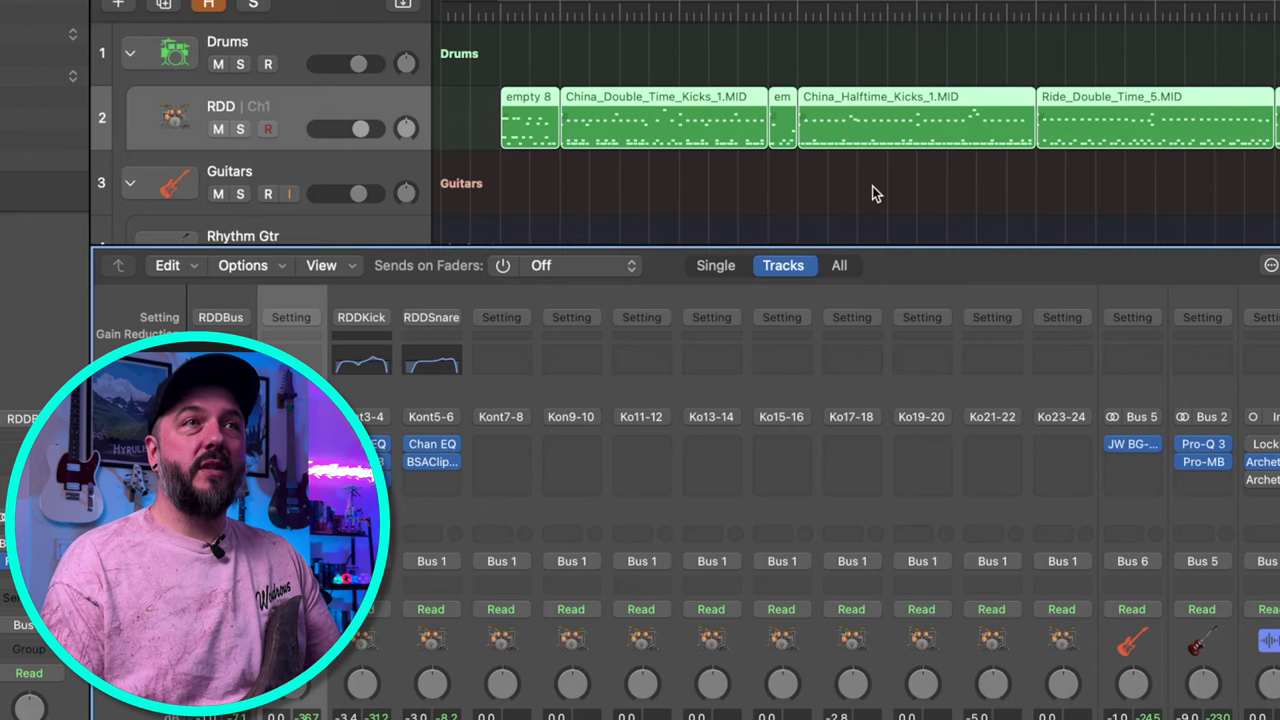
Step: Solo the Drums folder track and play its RDD regions from the region start
{"action": "left_click", "coordinate": [502, 12]}
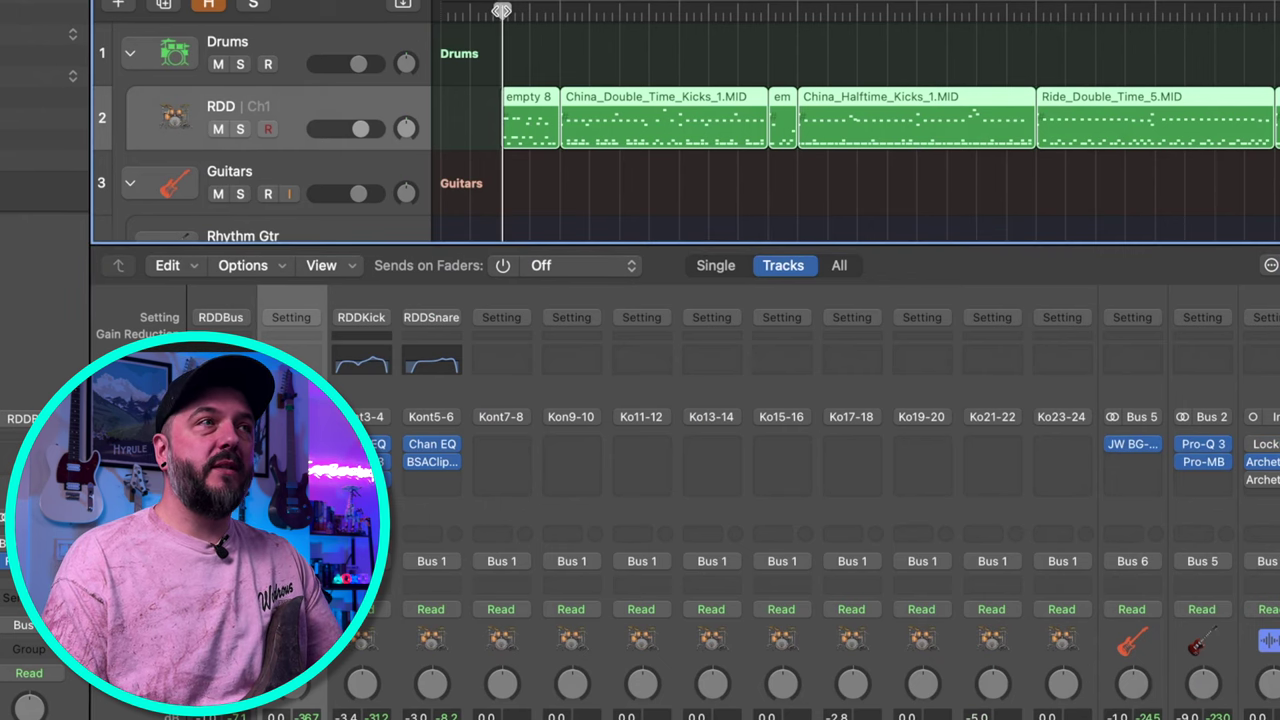
{"action": "left_click", "coordinate": [240, 65]}
{"action": "key", "text": "space"}
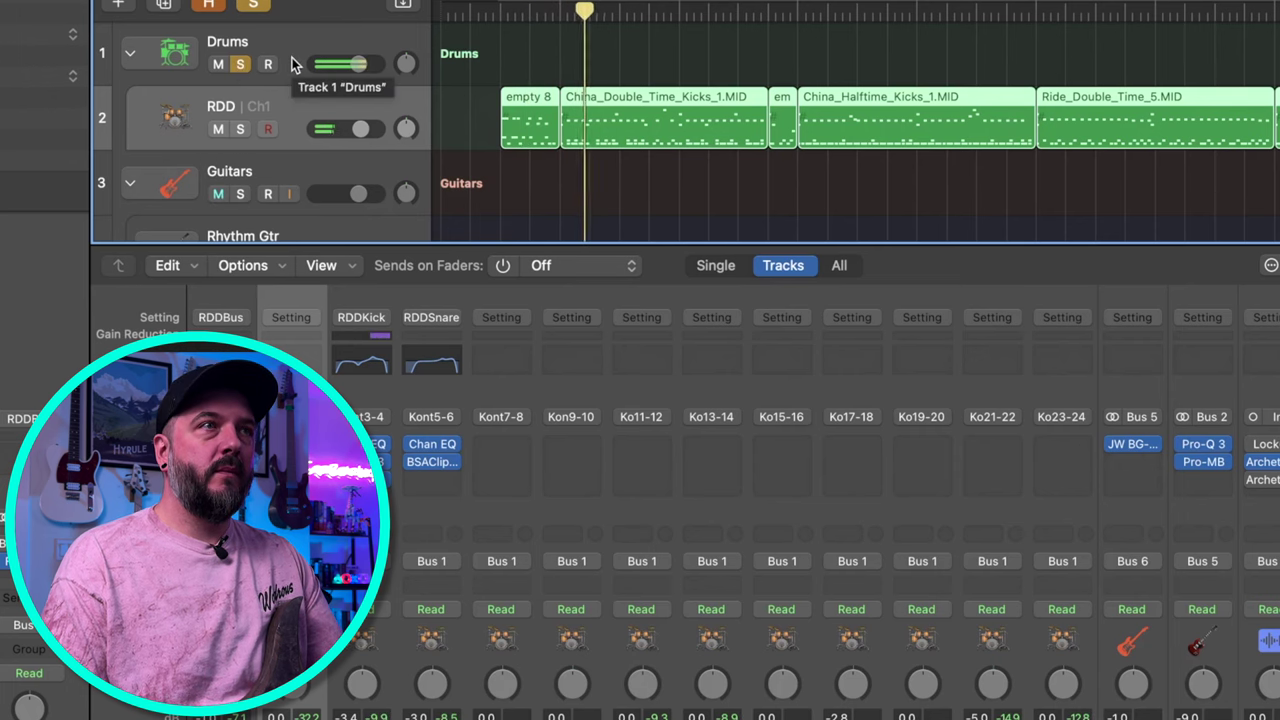
{"action": "key", "text": "space"}
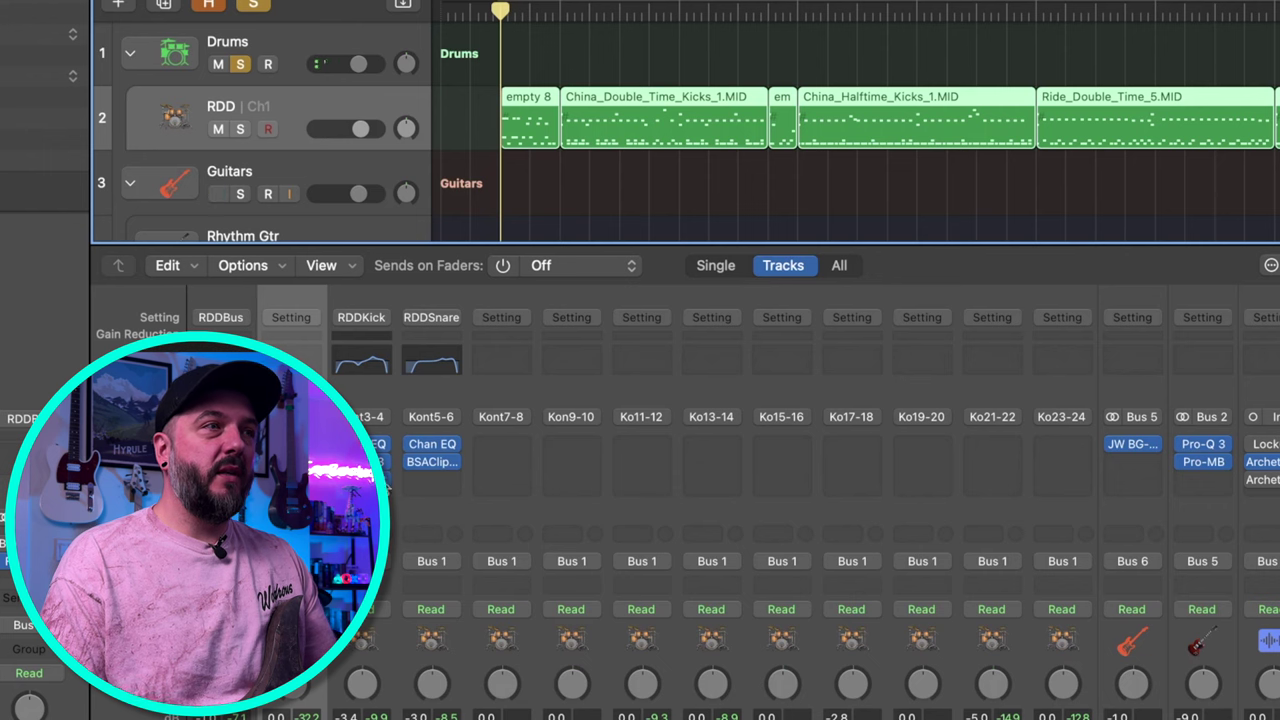
{"action": "scroll", "coordinate": [1078, 480], "scroll_direction": "right", "scroll_amount": 6}
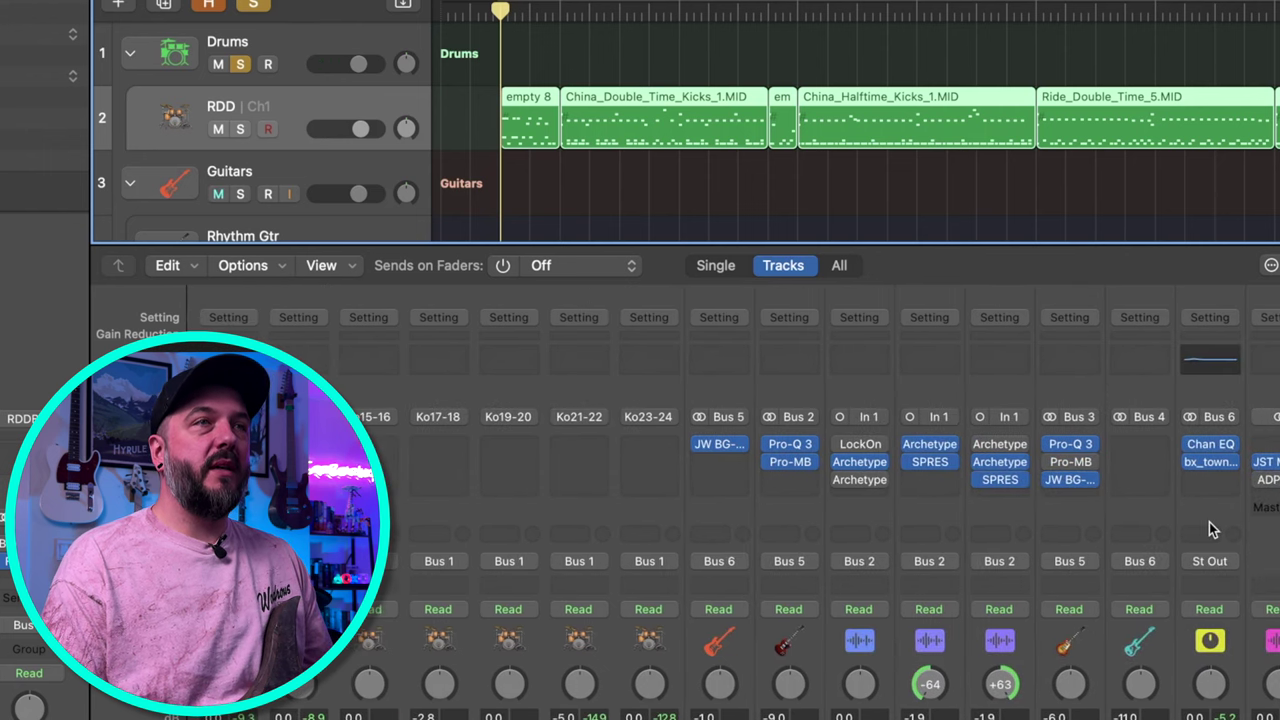
Step: Close the mixer and browse to Modern_Metalcore_V6 > Midi > China_Double_Time_1 in All Files
{"action": "key", "text": "x"}
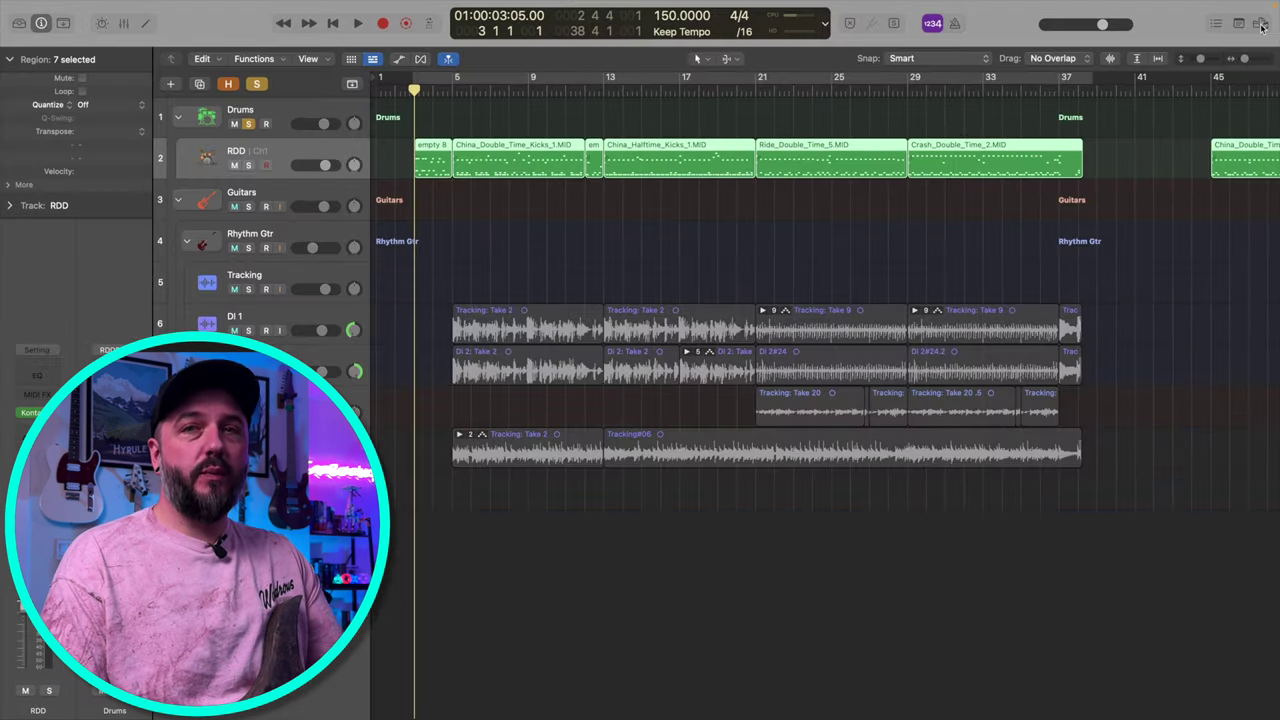
{"action": "left_click", "coordinate": [1260, 24]}
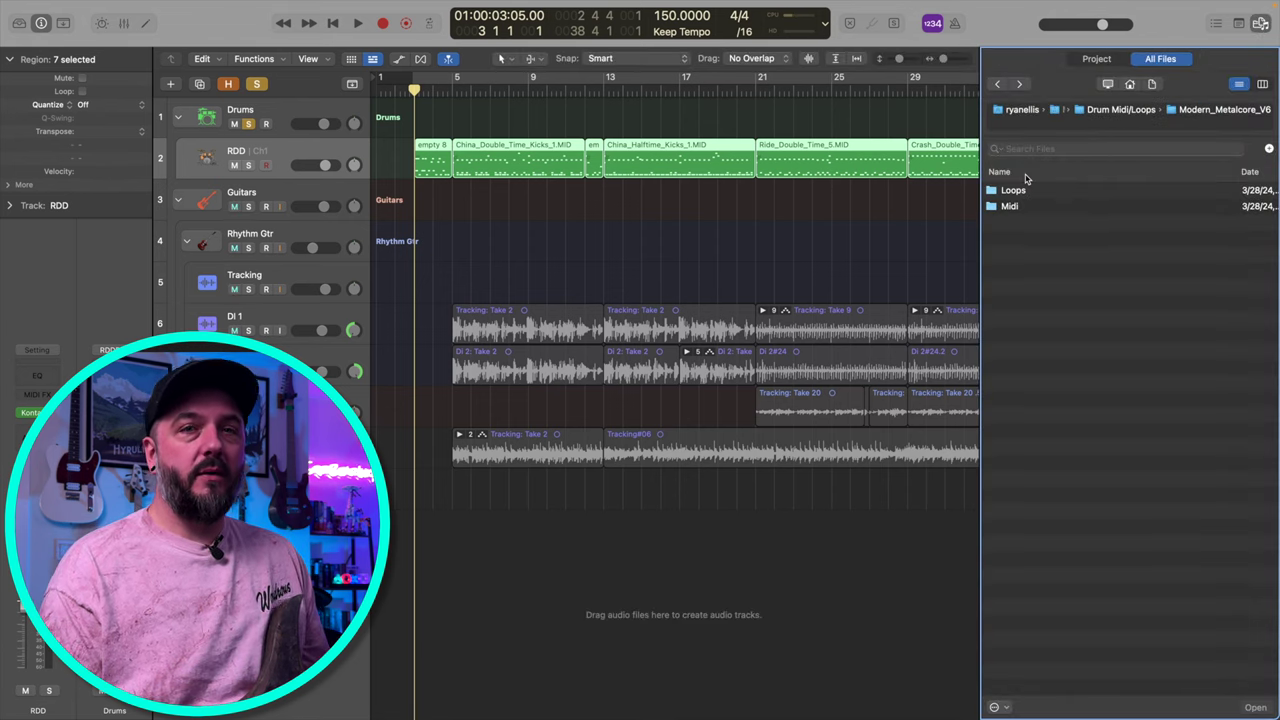
{"action": "double_click", "coordinate": [1010, 190]}
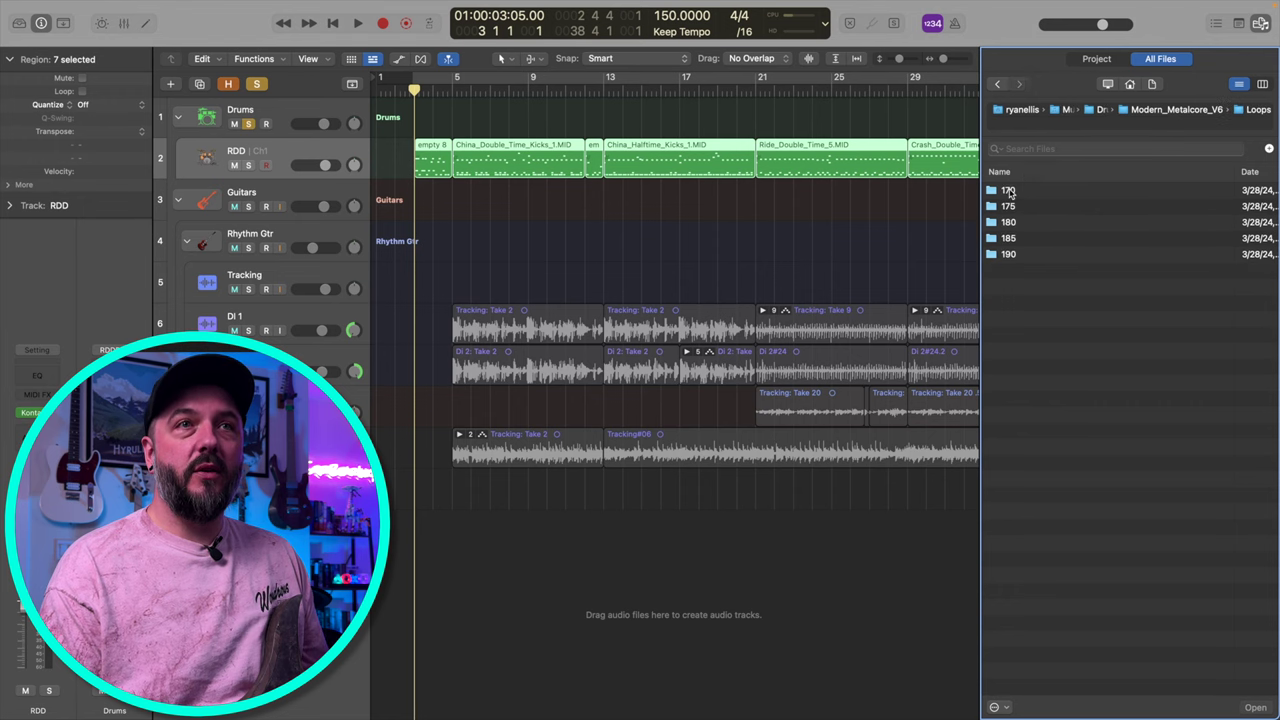
{"action": "left_click", "coordinate": [997, 84]}
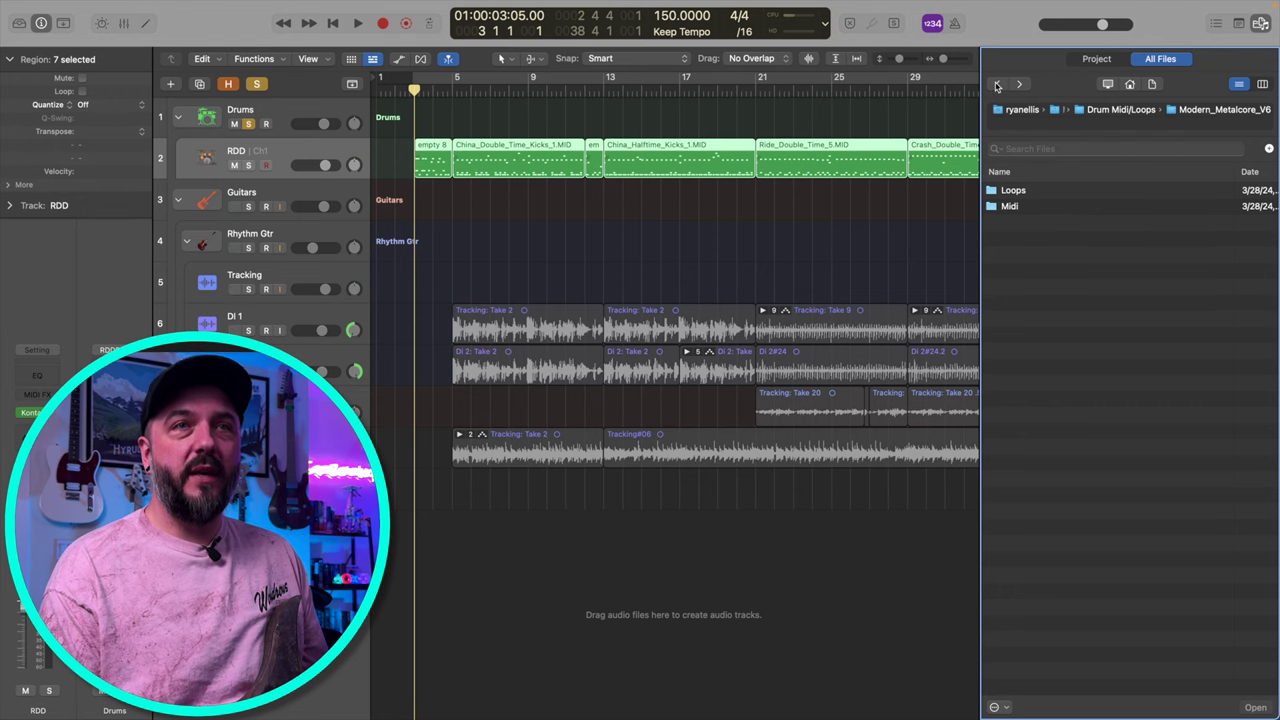
{"action": "left_click", "coordinate": [997, 84]}
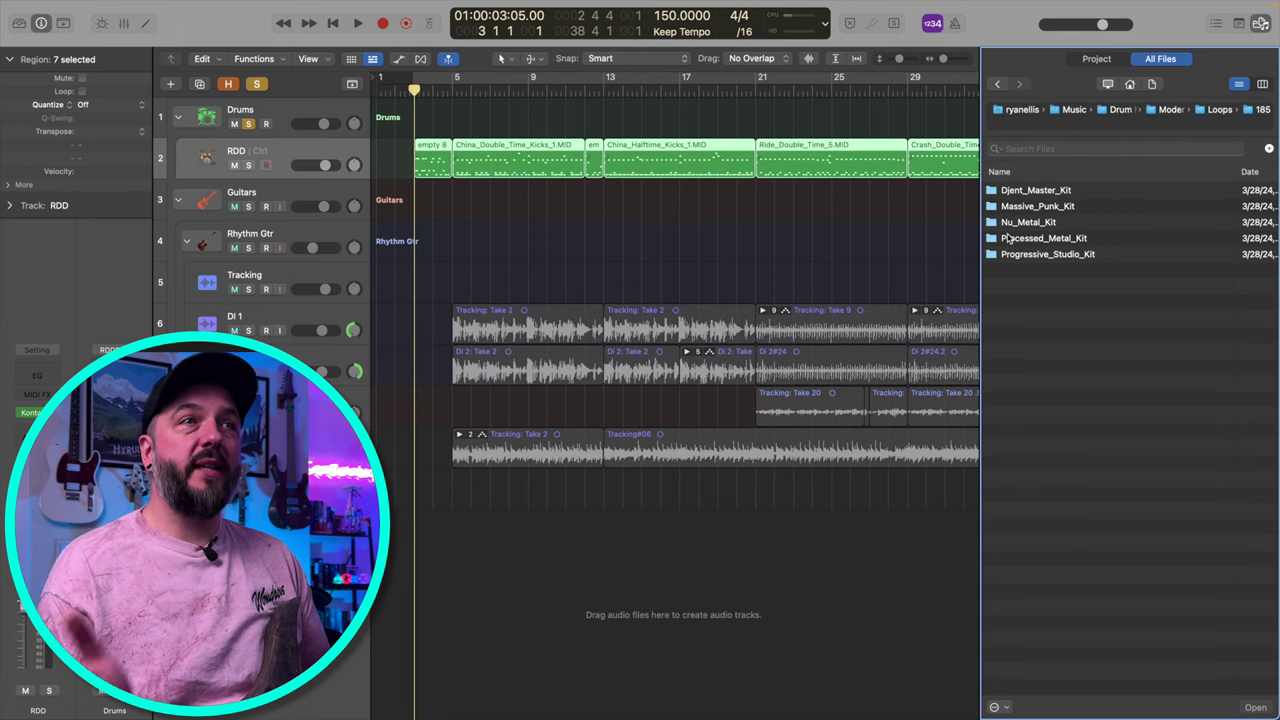
{"action": "scroll", "coordinate": [975, 197], "scroll_direction": "right", "scroll_amount": 10}
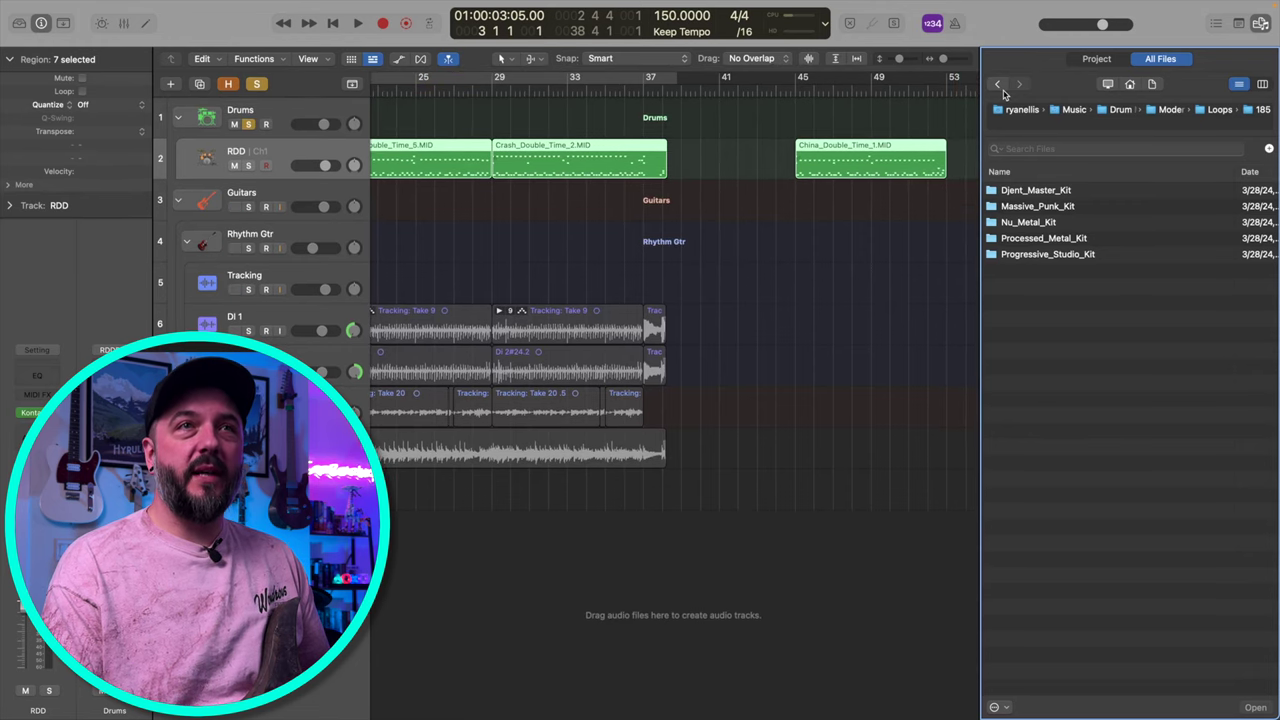
{"action": "left_click", "coordinate": [999, 87]}
{"action": "left_click", "coordinate": [999, 87]}
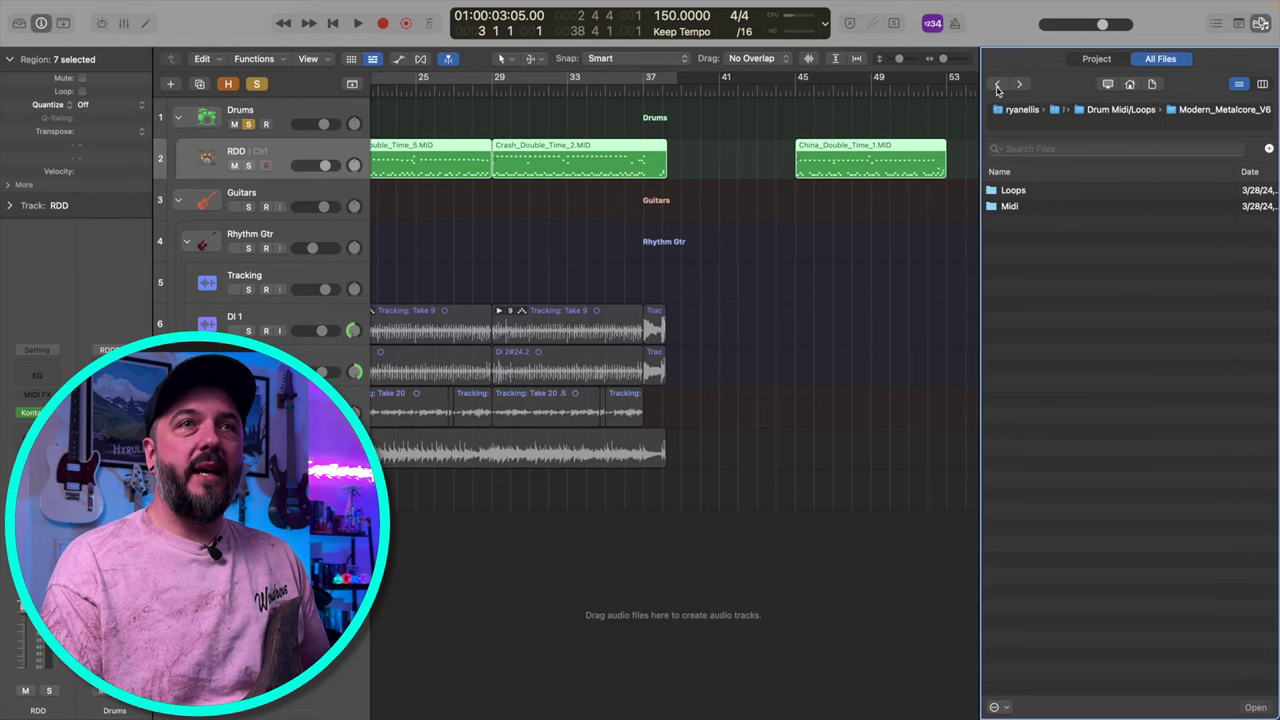
{"action": "double_click", "coordinate": [1016, 206]}
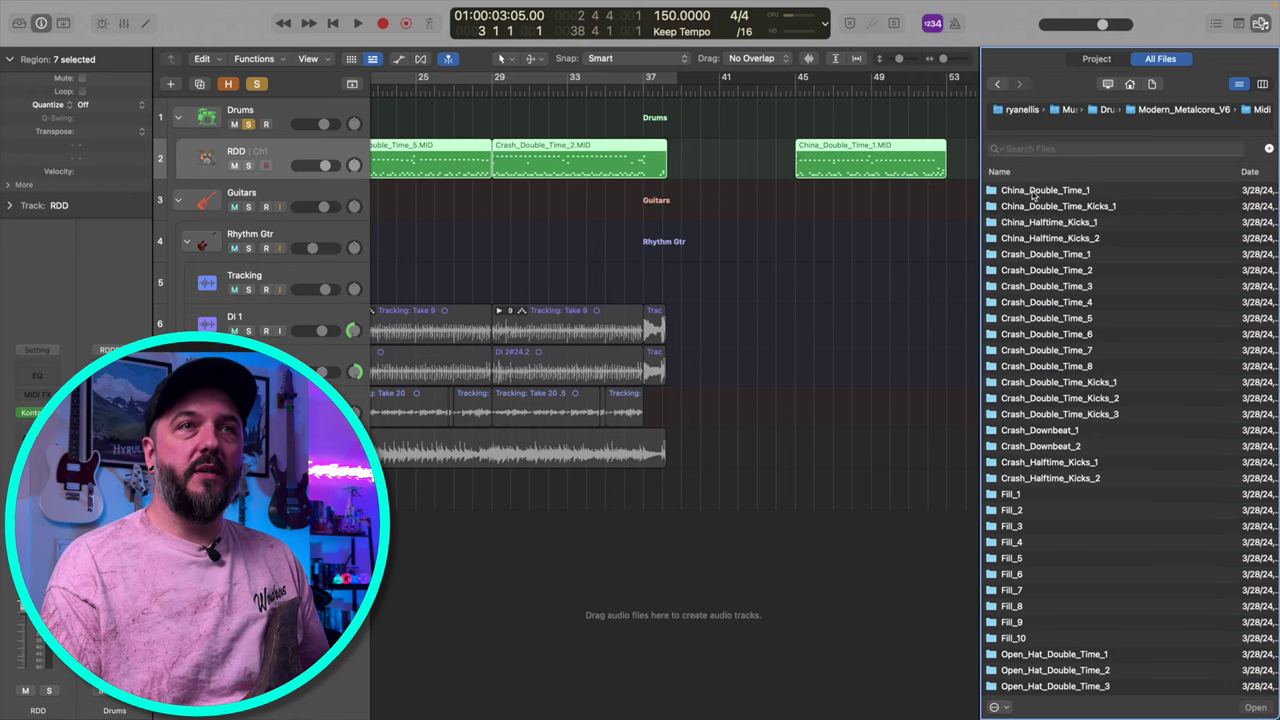
{"action": "double_click", "coordinate": [1050, 192]}
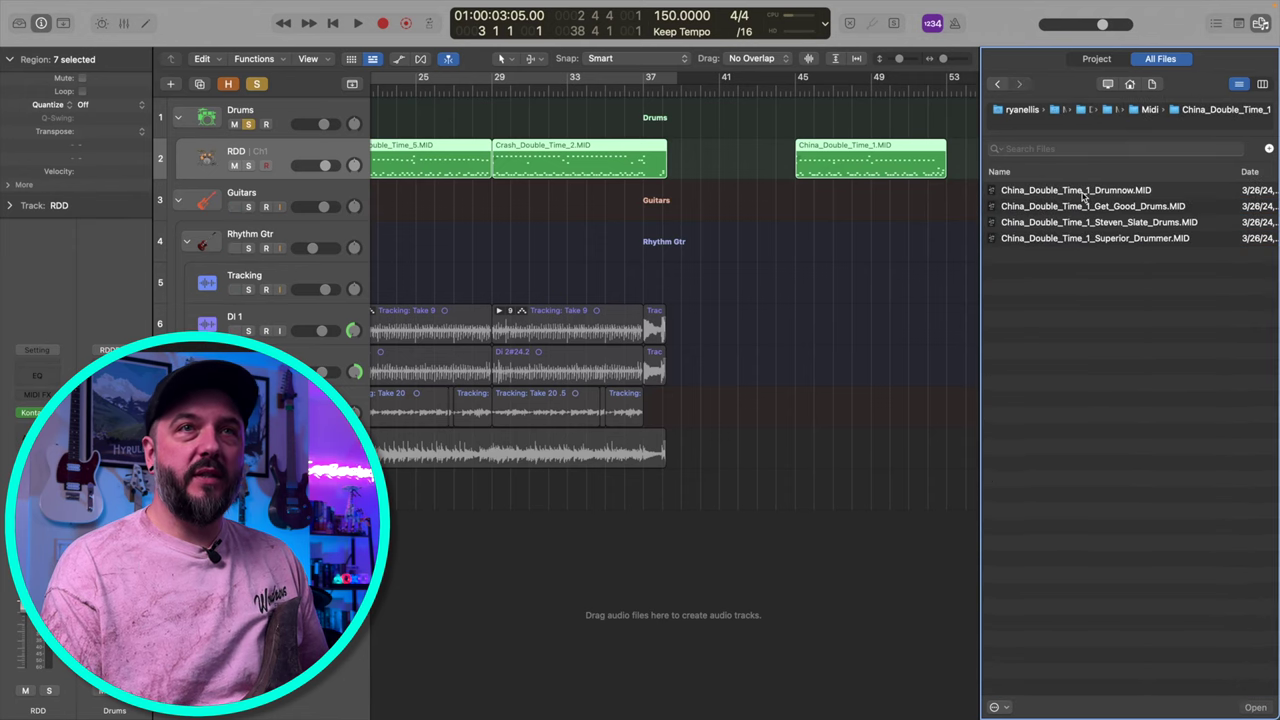